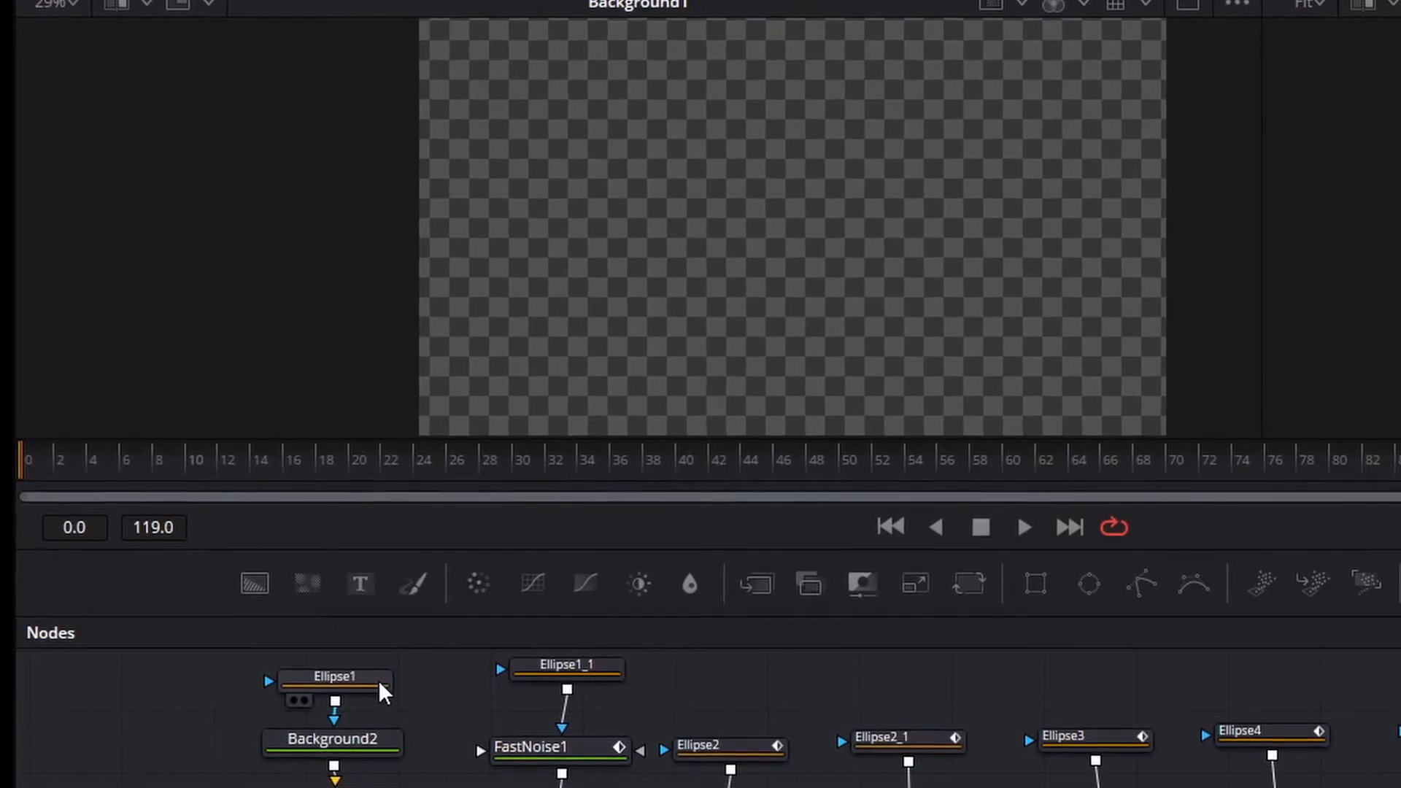
Display the outputs of Ellipse1, Background2, the Ondes nodes and Prismeflou1 one after another to examine how the portal ring is built.
drag(379, 686, 626, 244)
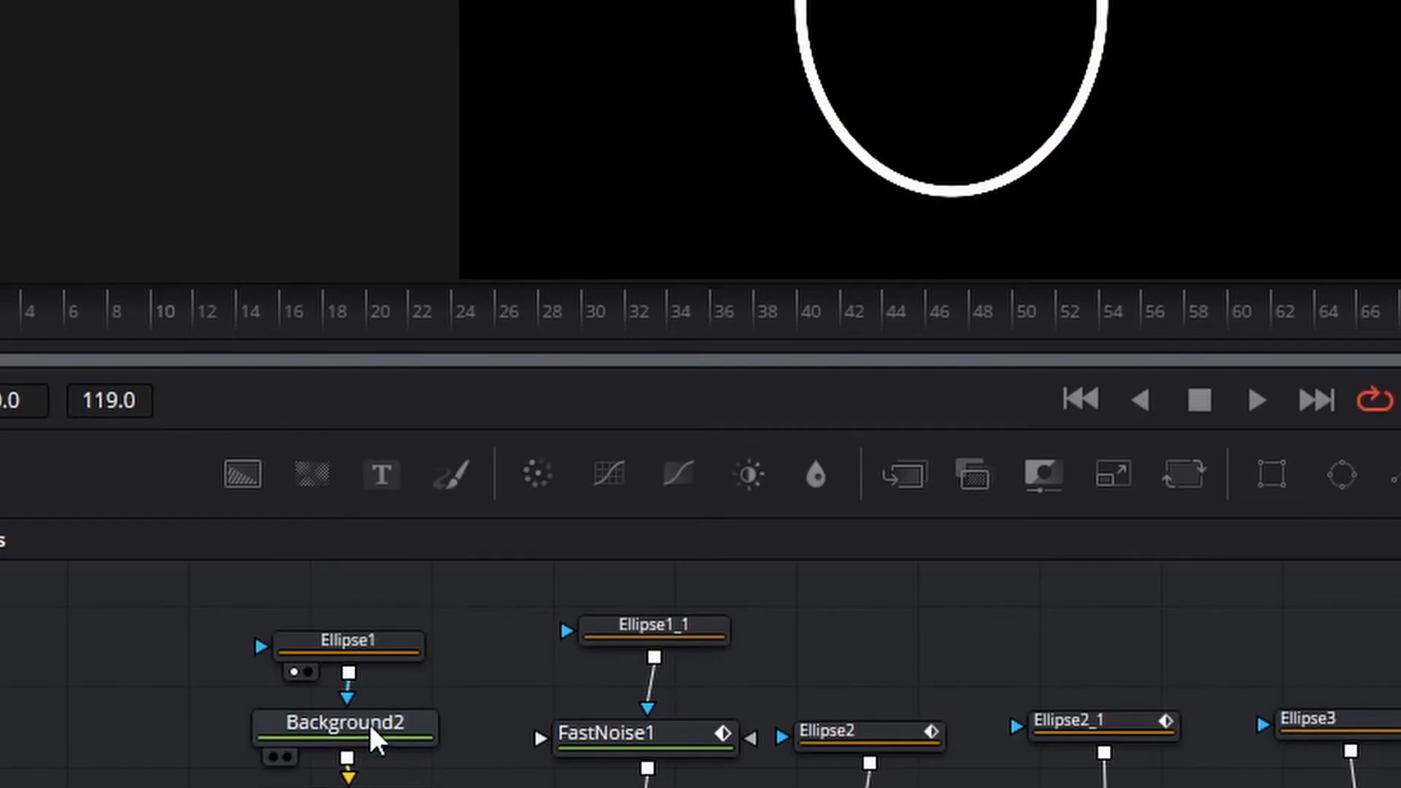
drag(369, 722, 617, 224)
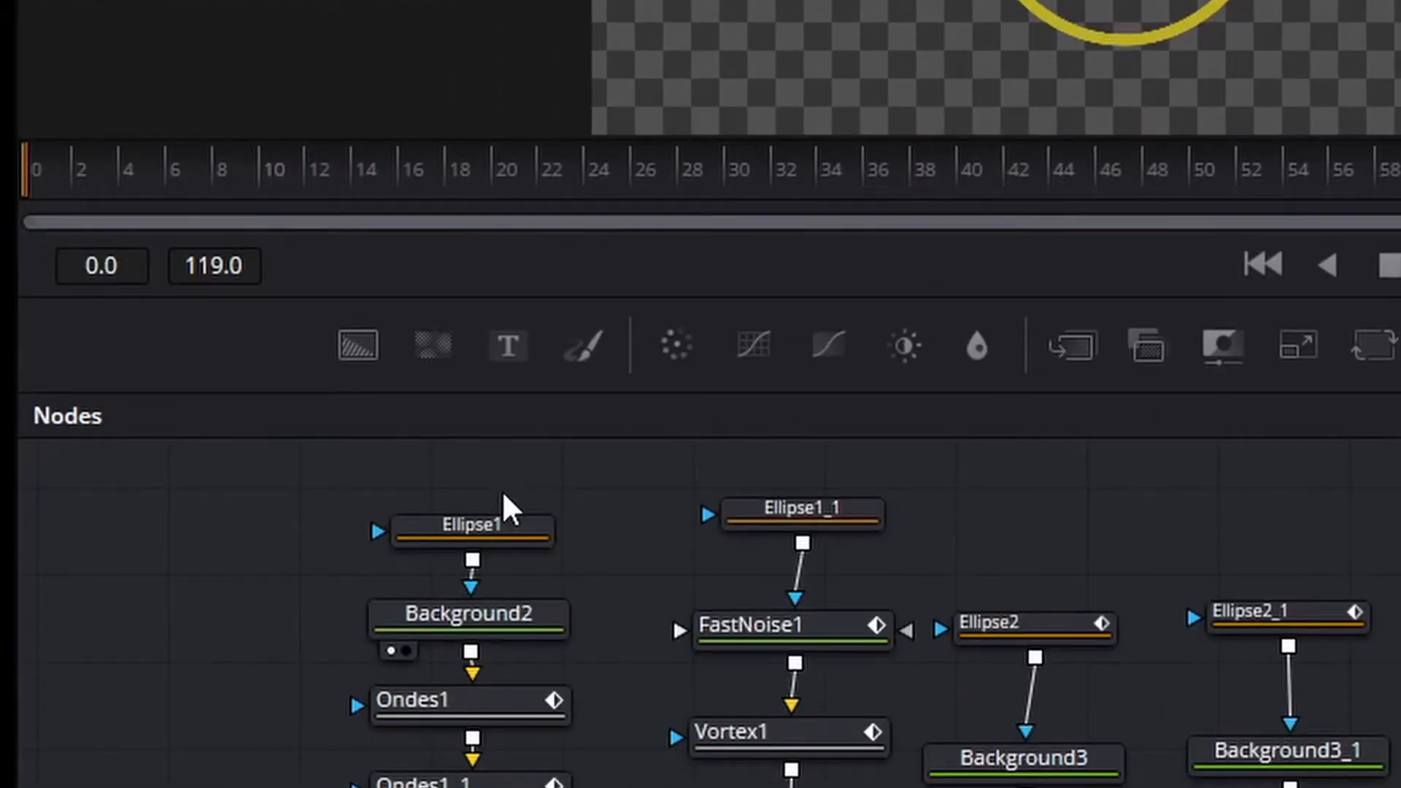
click(522, 617)
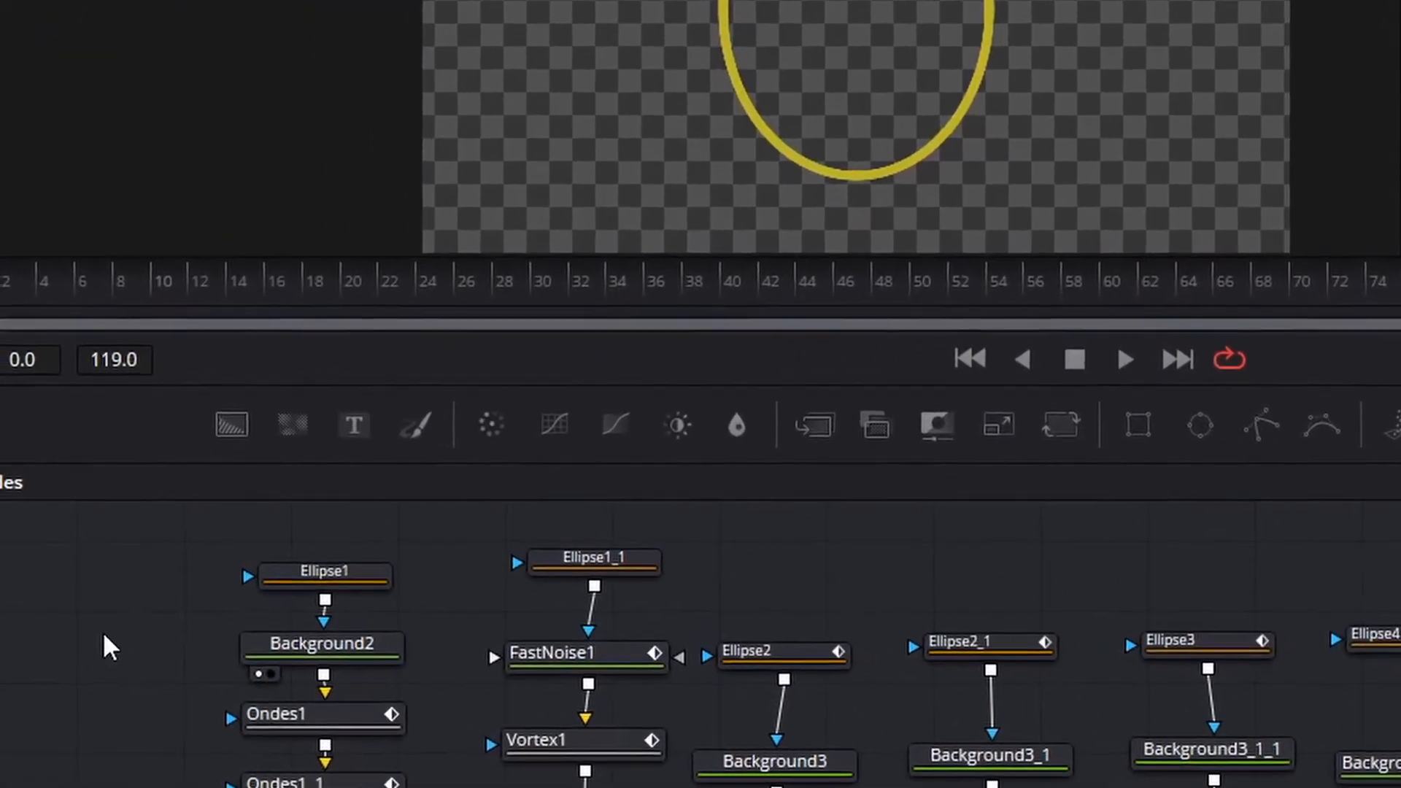
click(314, 715)
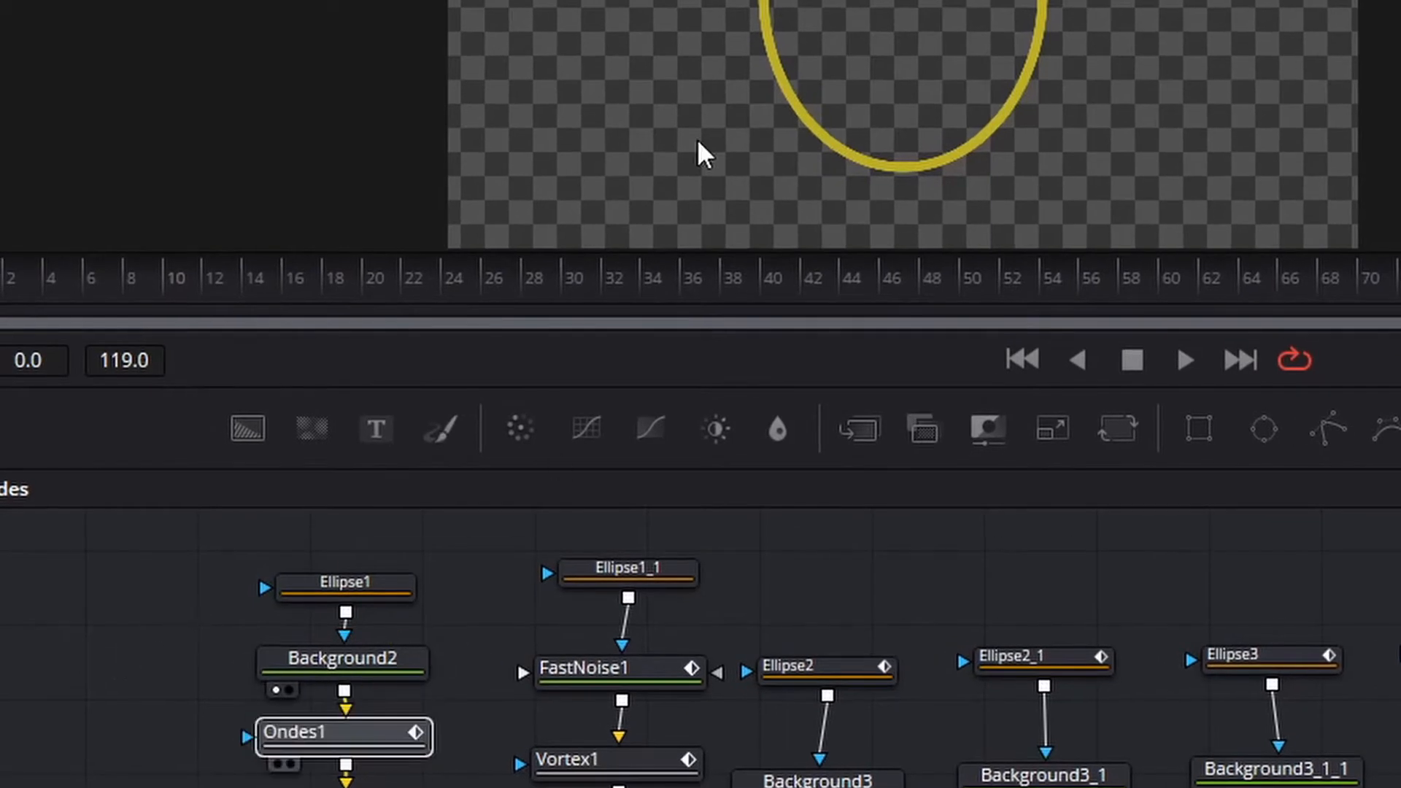
drag(699, 142, 699, 142)
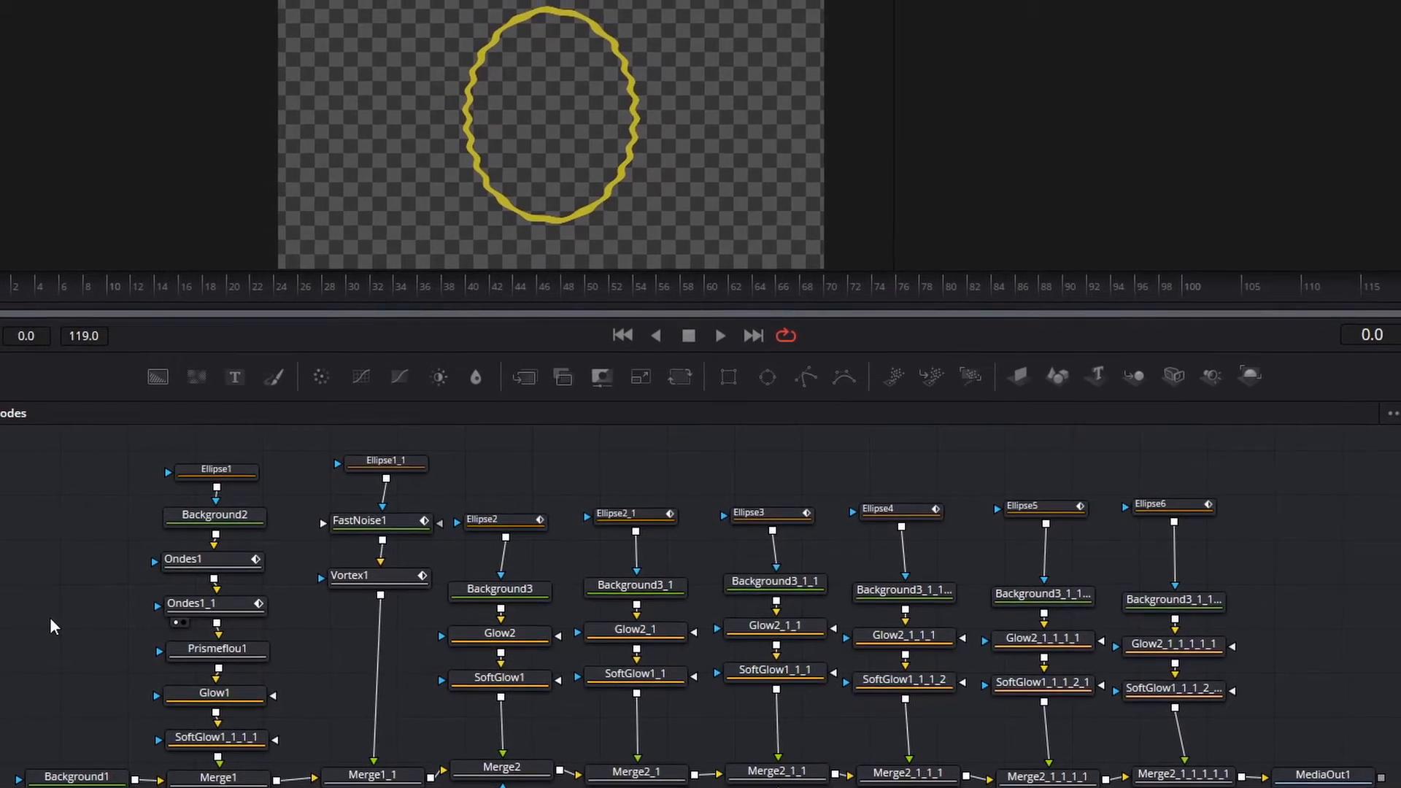
click(221, 646)
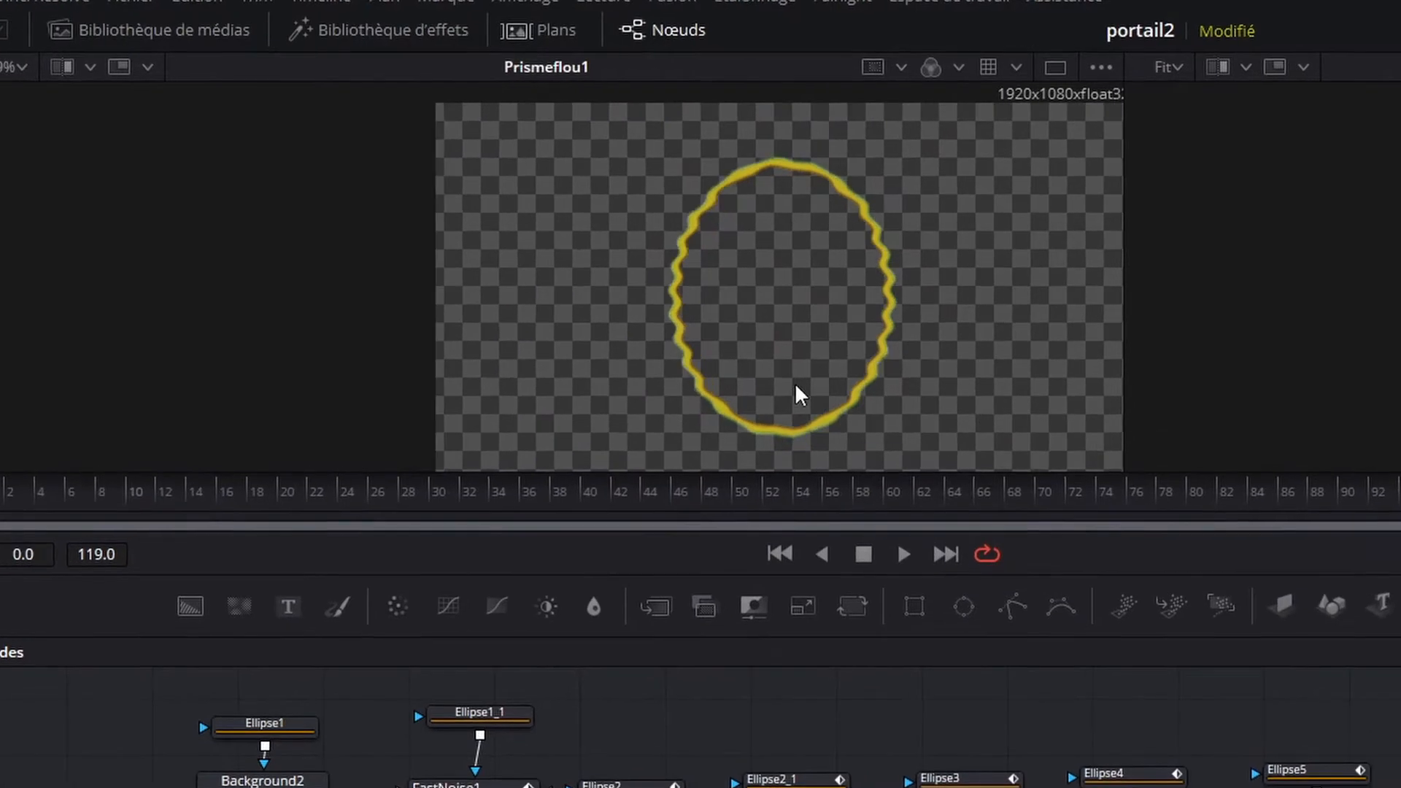
drag(372, 785, 553, 441)
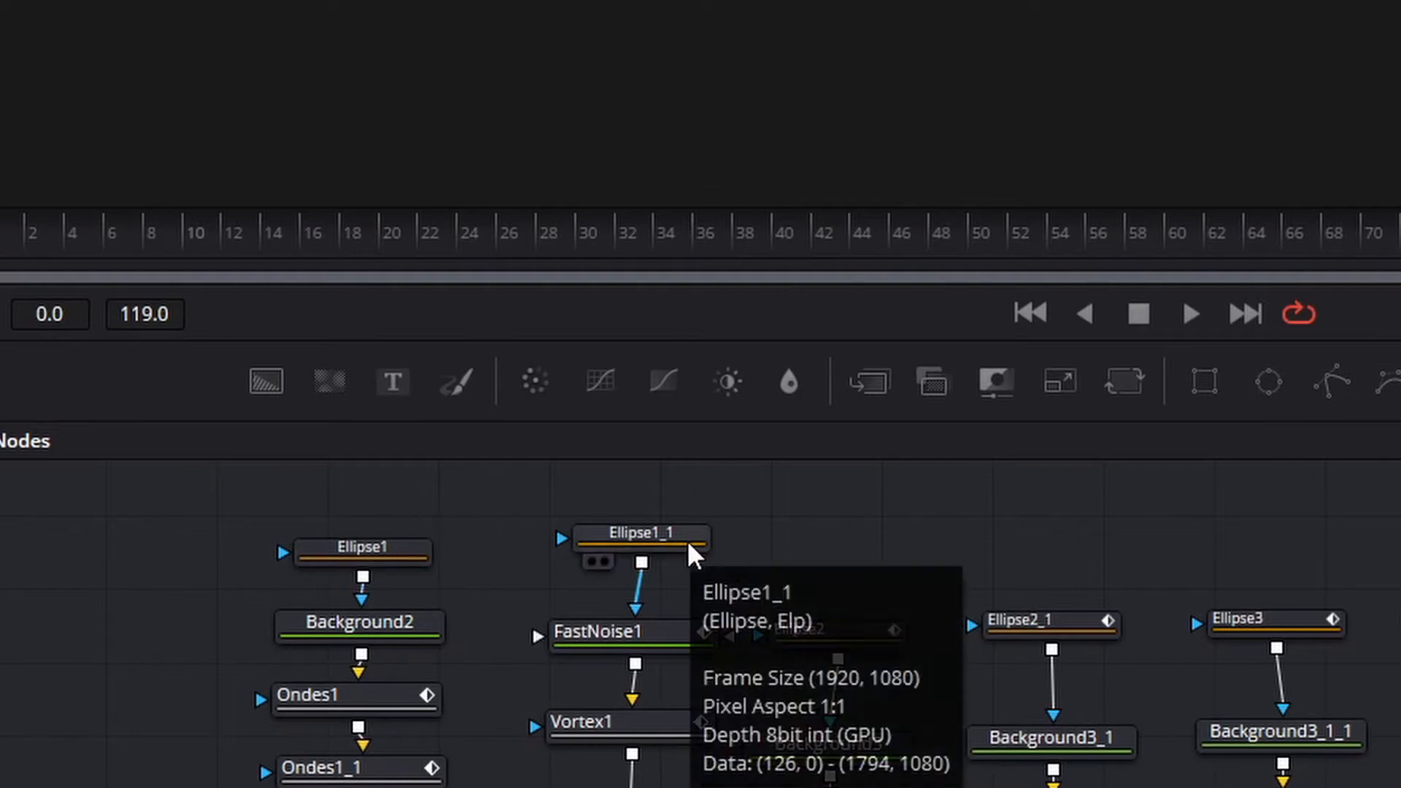
Display the Ellipse1_1 mask in the viewer and inspect its soft edge and size settings.
click(636, 547)
click(589, 561)
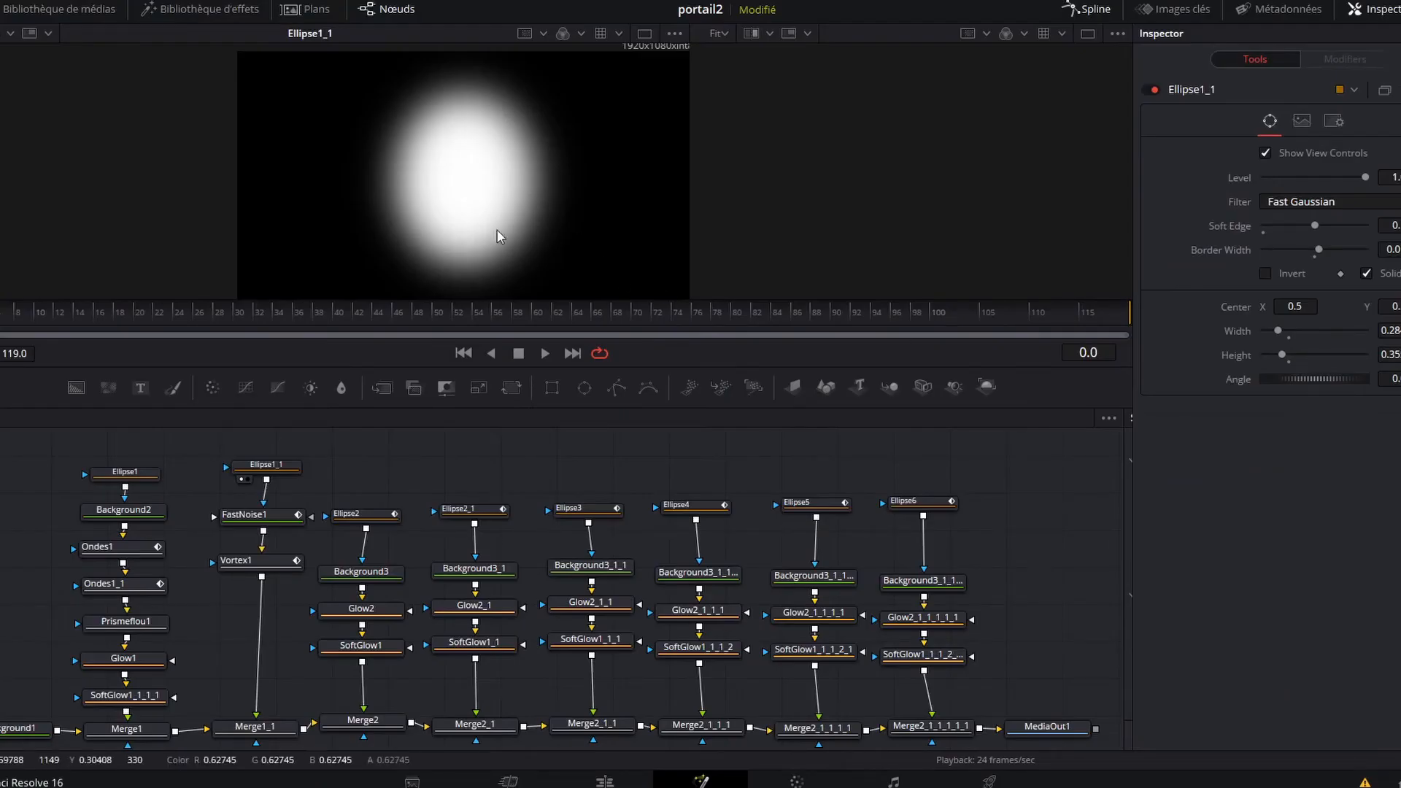
scroll(499, 235, up, 2)
scroll(558, 241, down, 2)
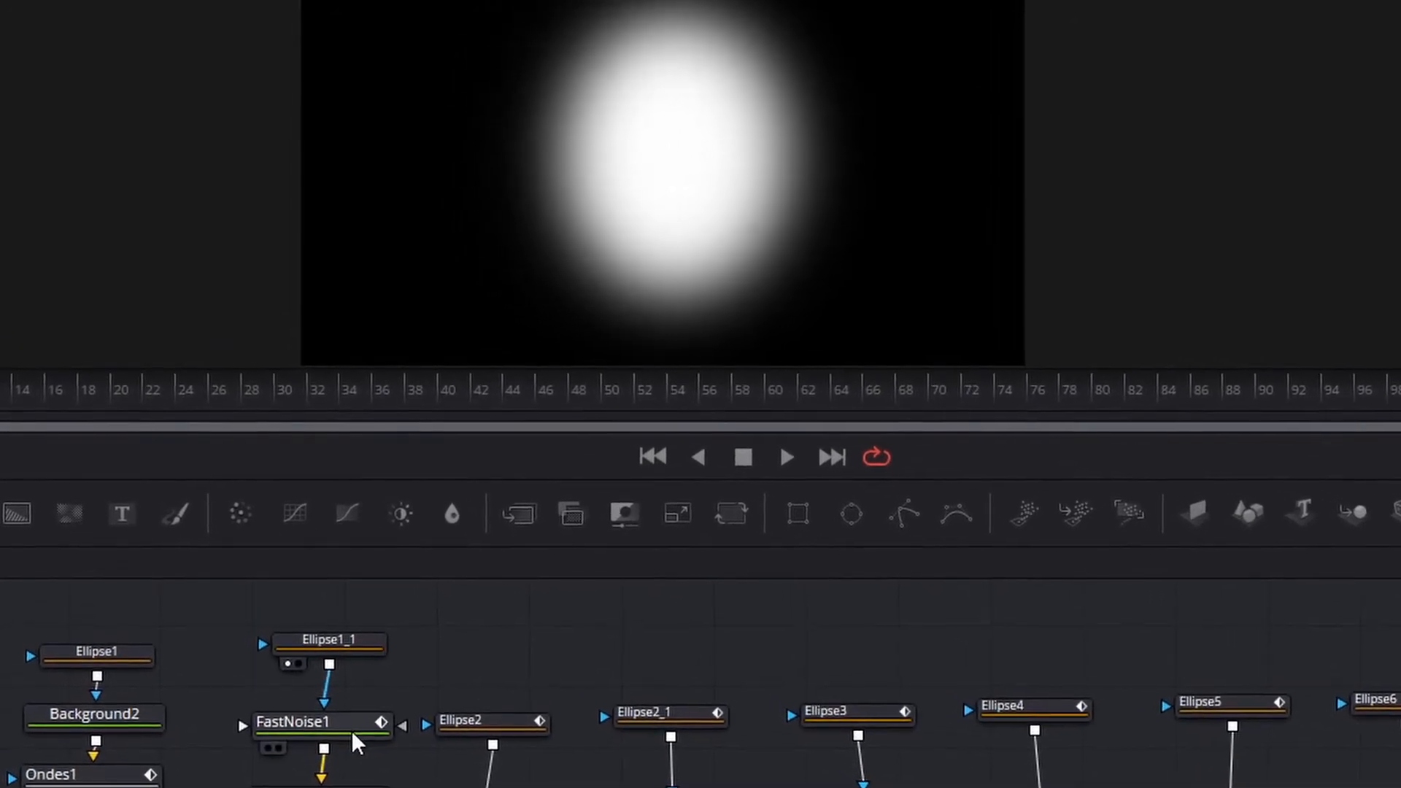
View the FastNoise1 and Vortex1 outputs in turn and examine the Vortex1 intensity and rotation settings.
click(352, 733)
key(1)
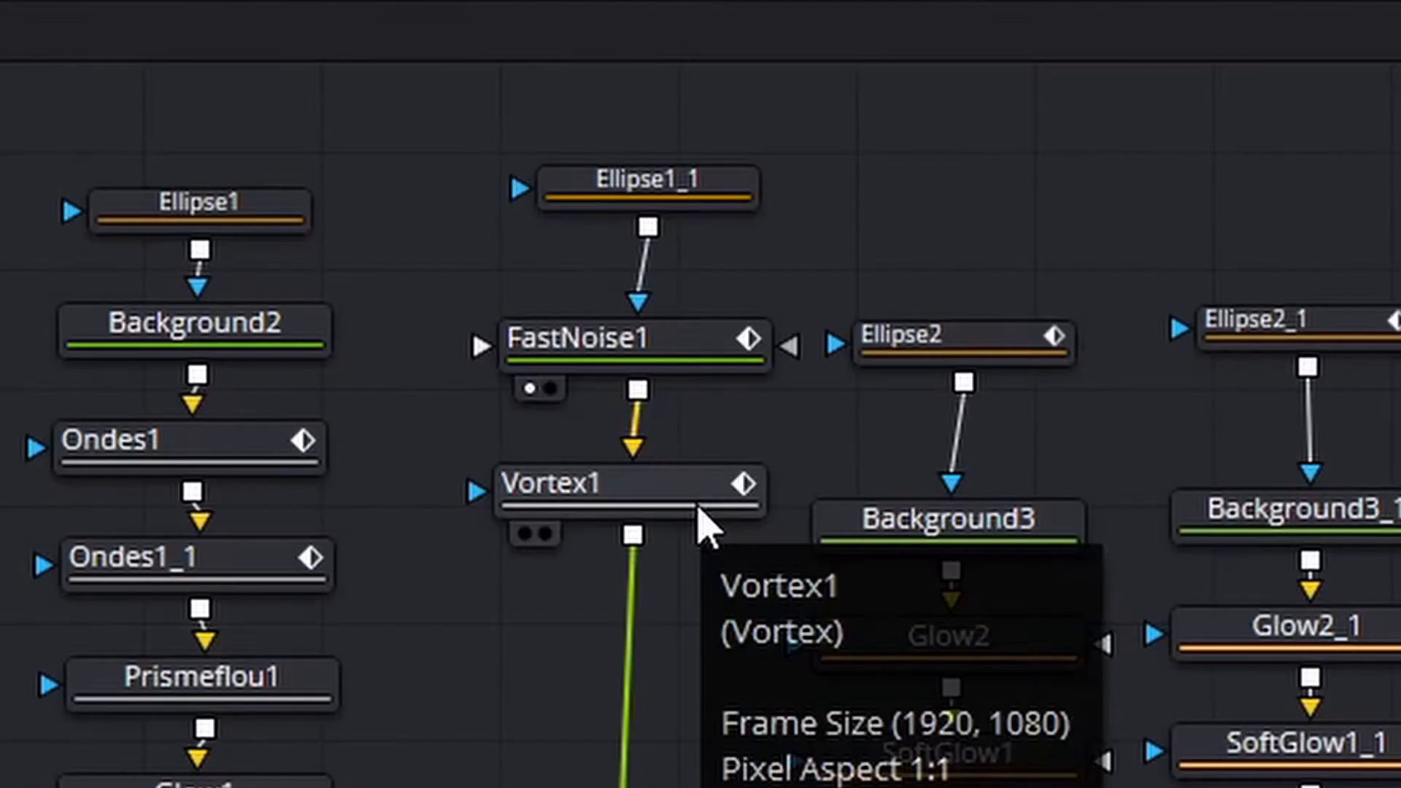
click(283, 570)
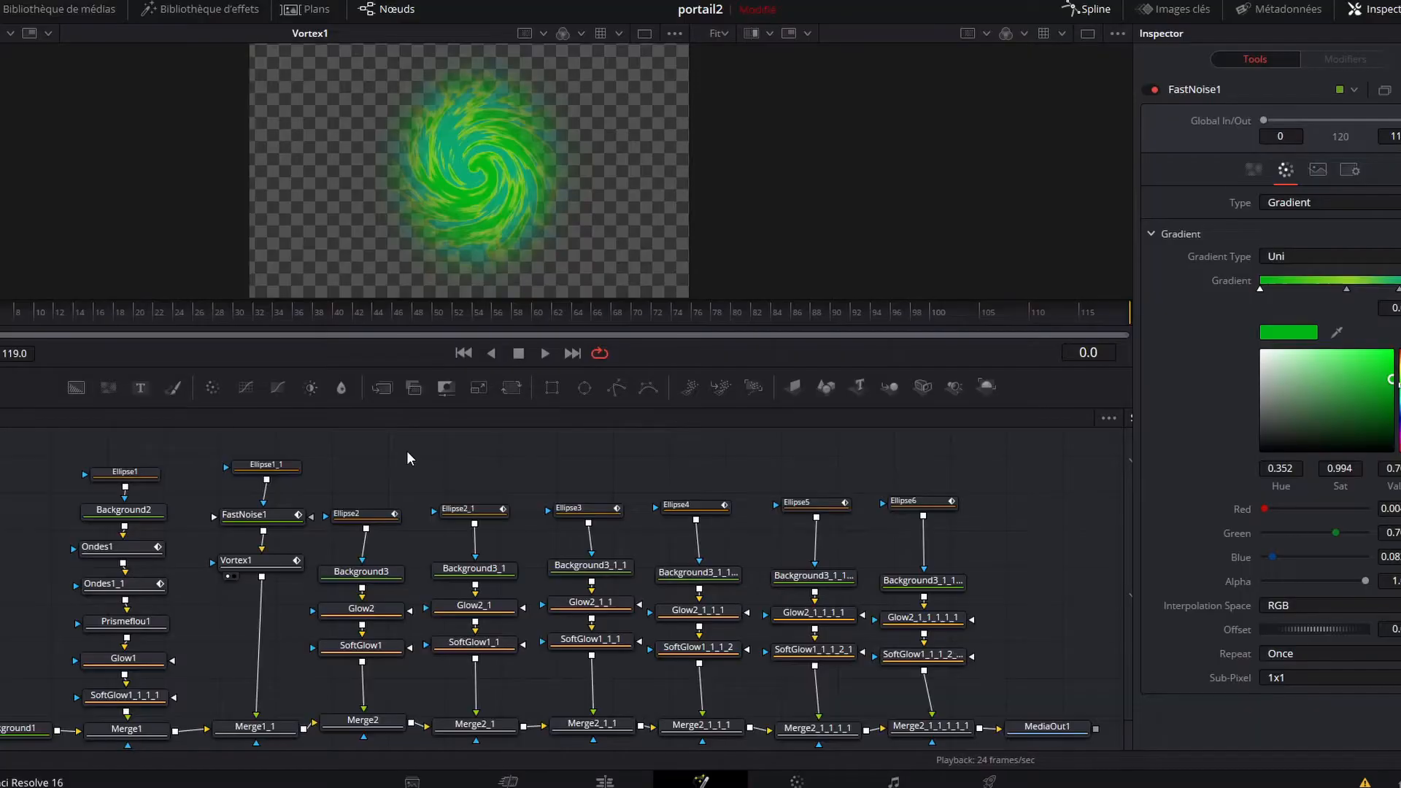
click(244, 560)
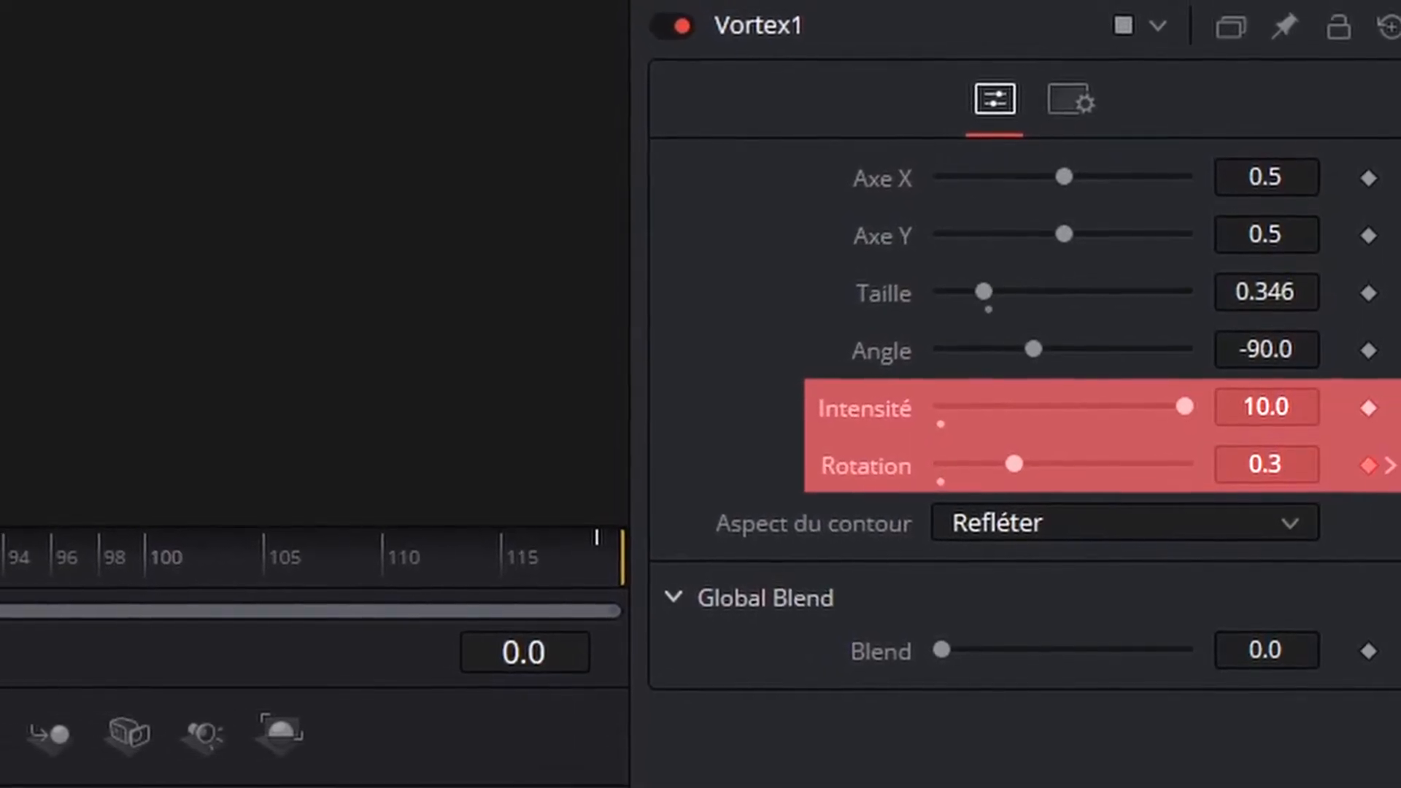
drag(559, 548, 629, 561)
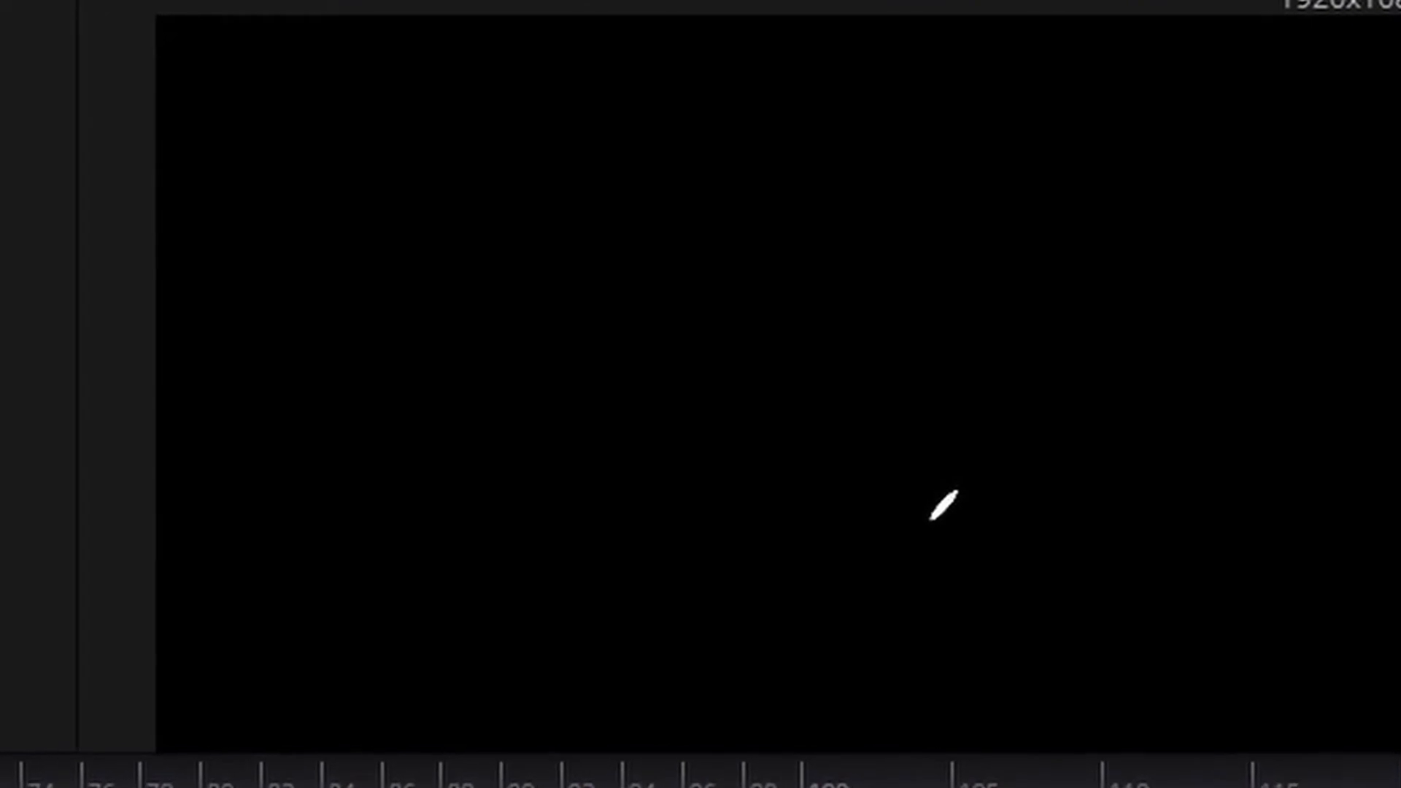
Display the Background3 and Glow2 outputs in turn to examine the small slanted spark close up.
key(2)
scroll(916, 507, up, 5)
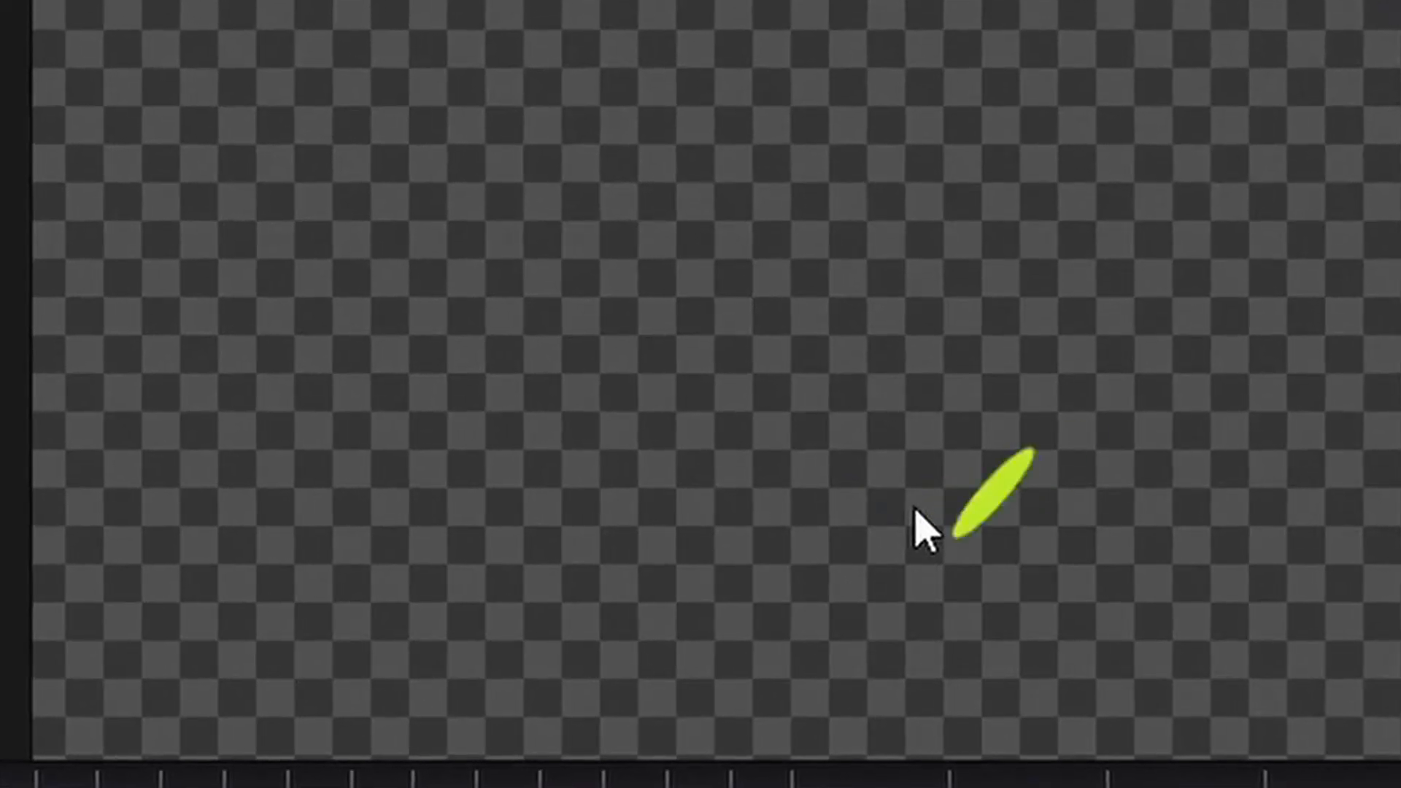
drag(1080, 553, 832, 532)
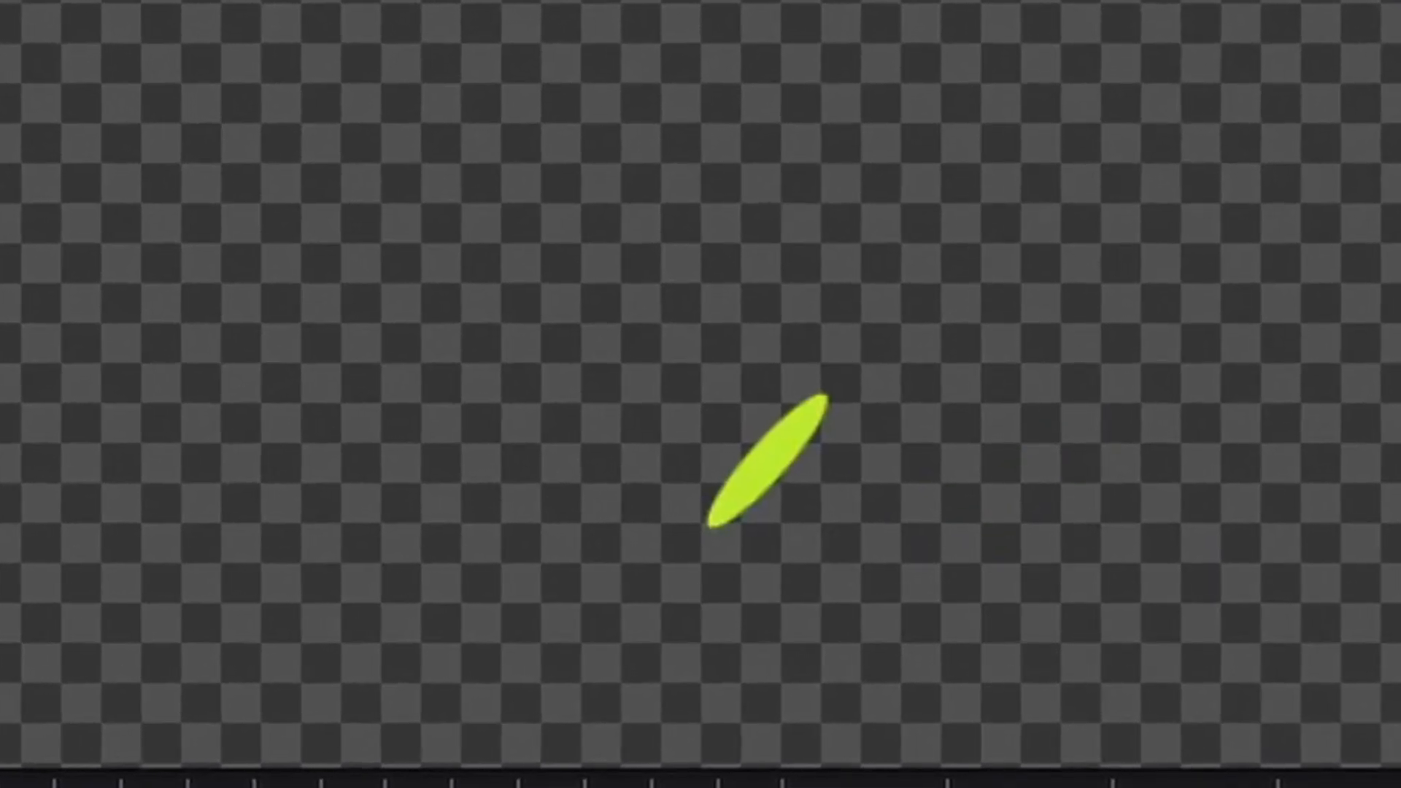
key(2)
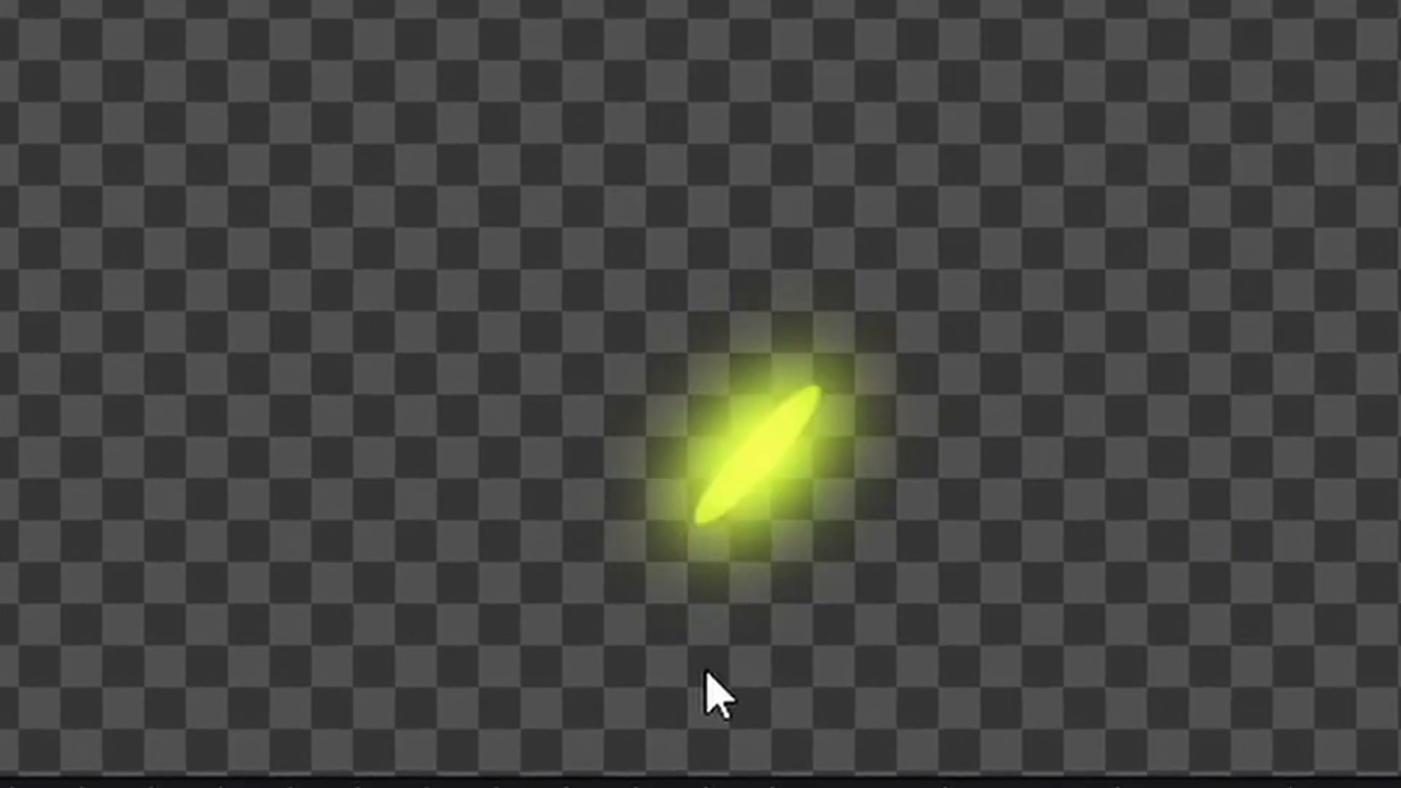
scroll(813, 511, down, 5)
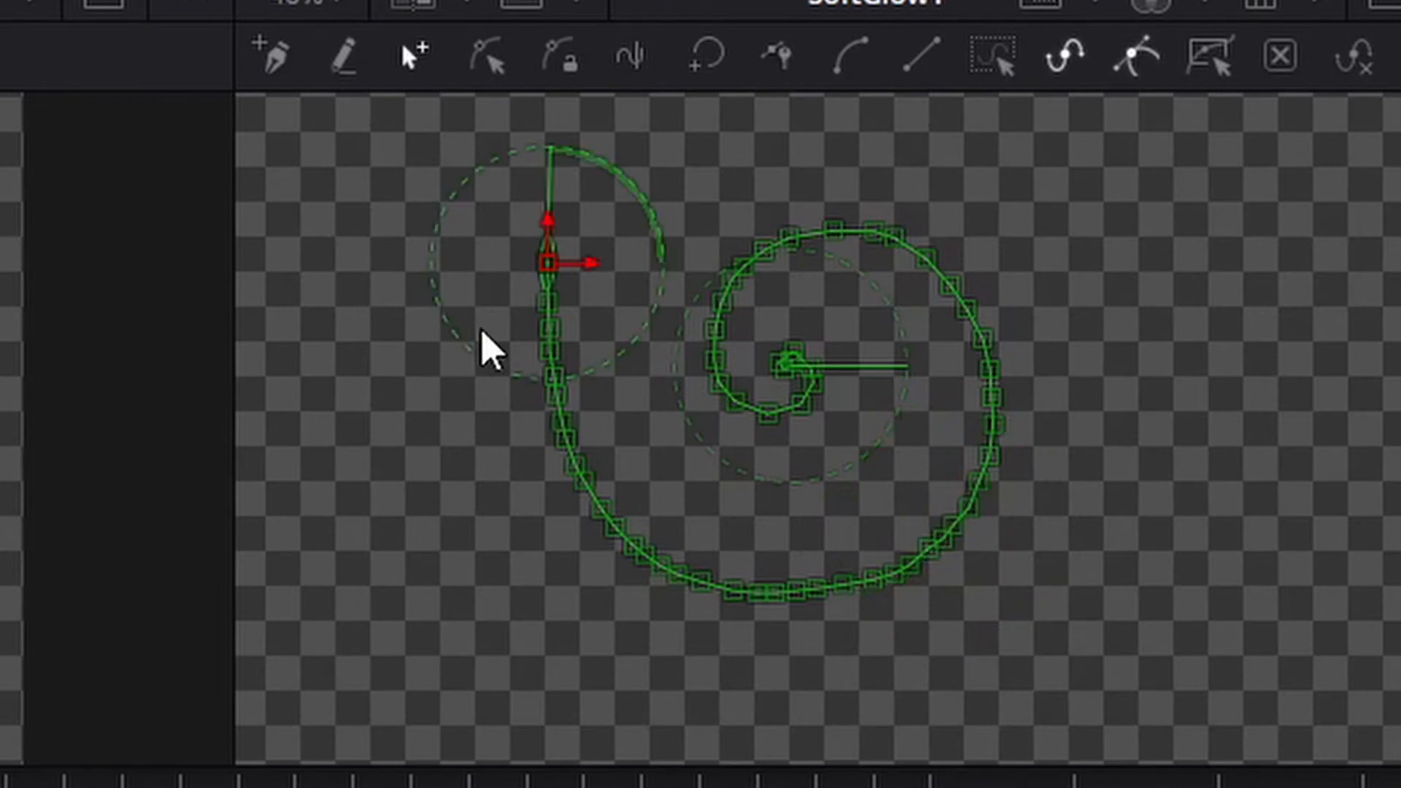
Advance one frame and move the small Ellipse2 mask slightly upward at the outer end of its spiral motion path.
scroll(538, 303, up, 3)
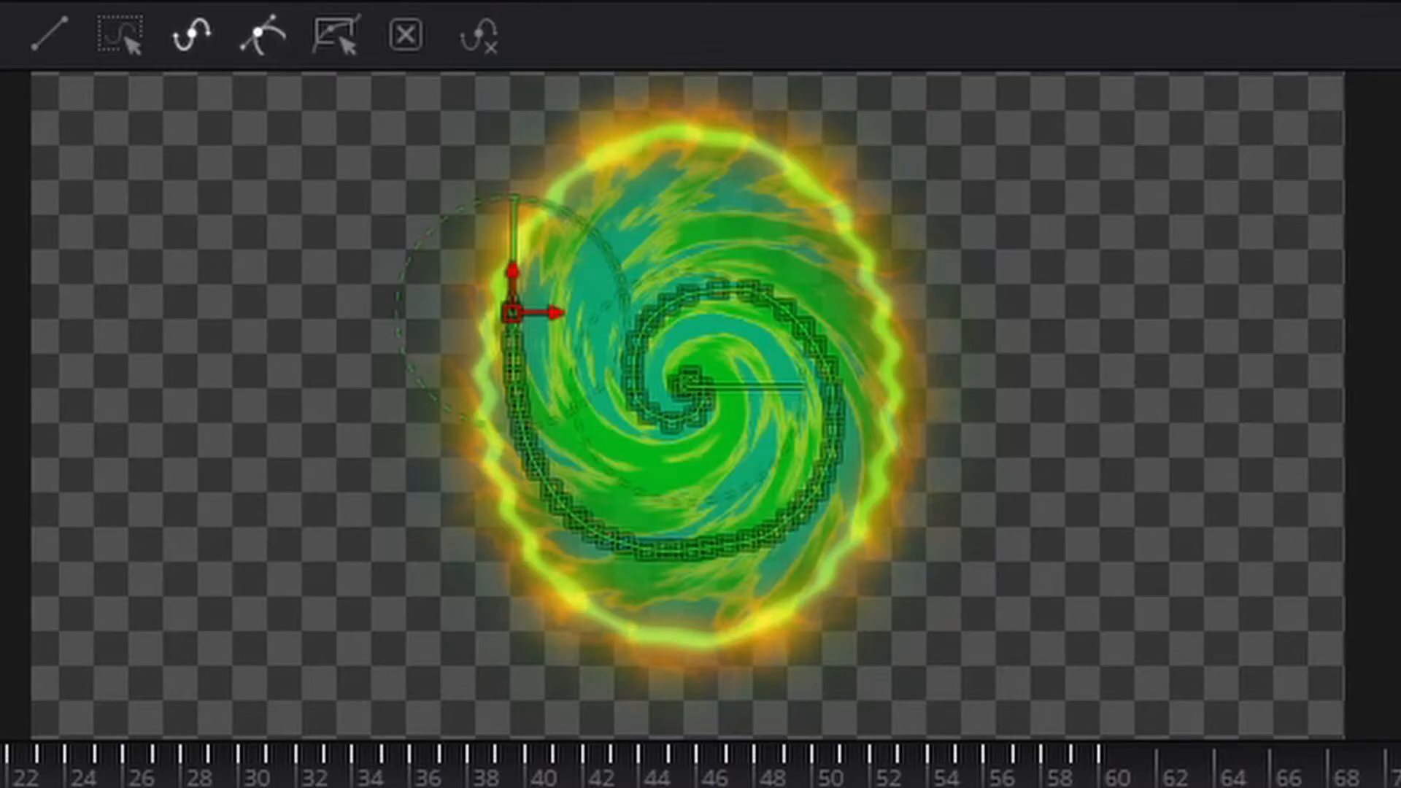
scroll(515, 304, up, 5)
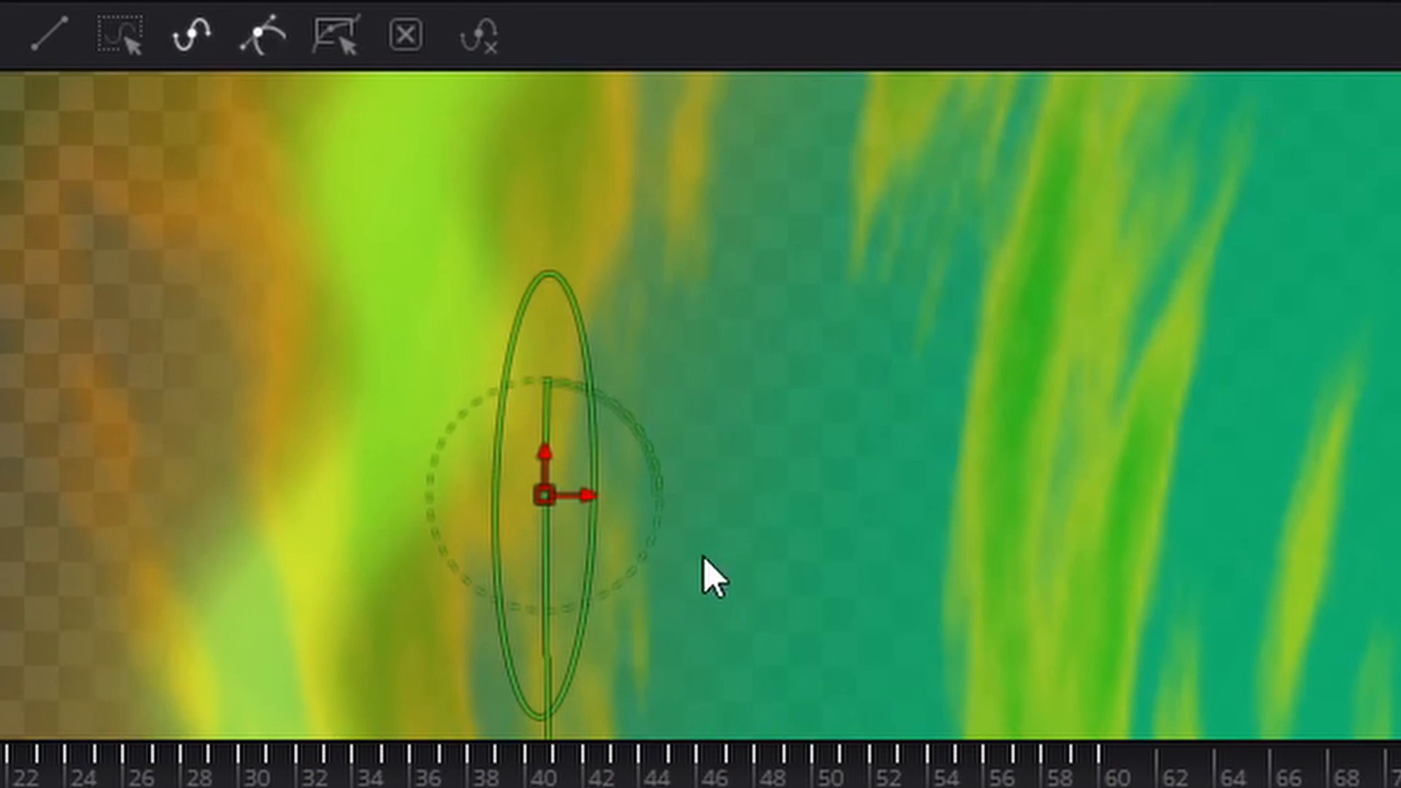
scroll(664, 497, down, 2)
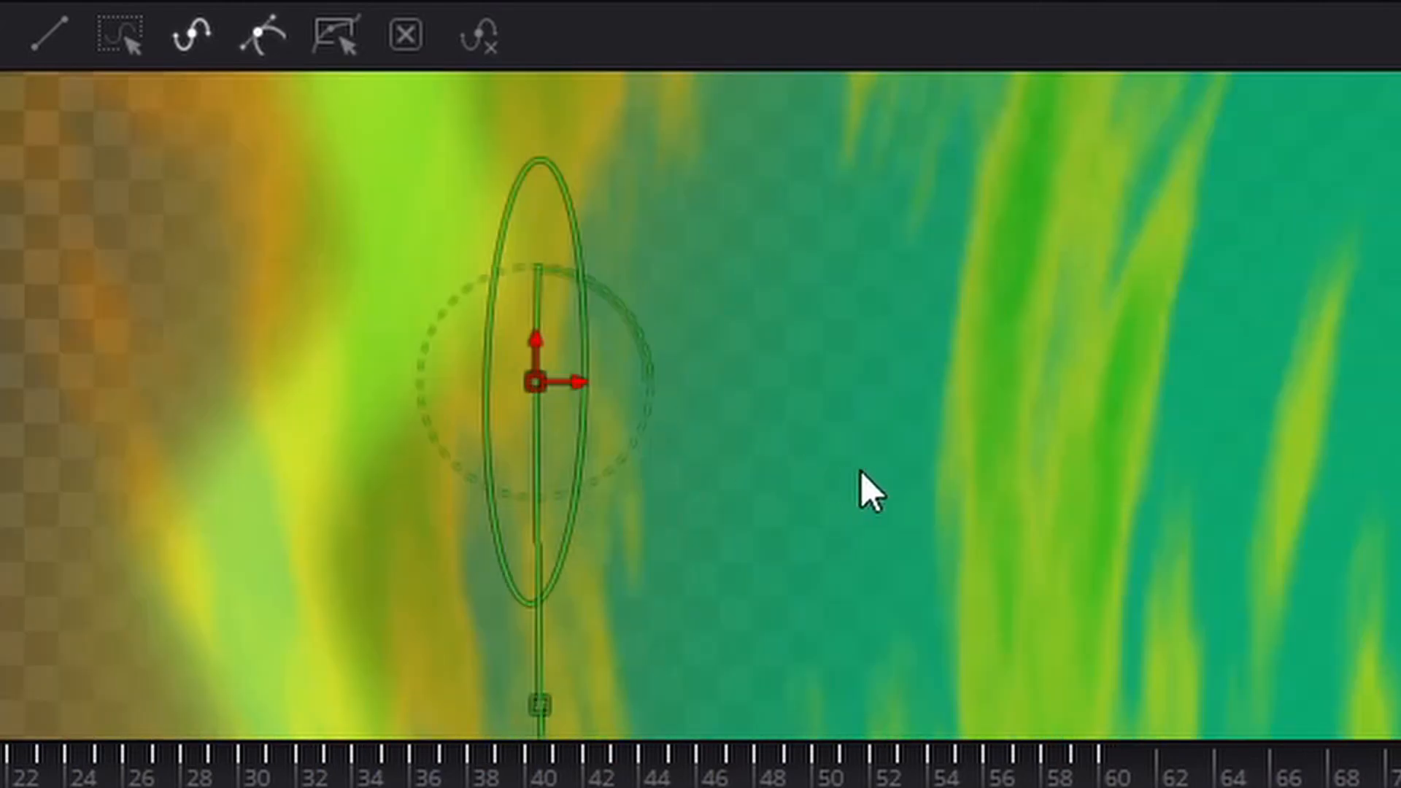
scroll(992, 455, down, 3)
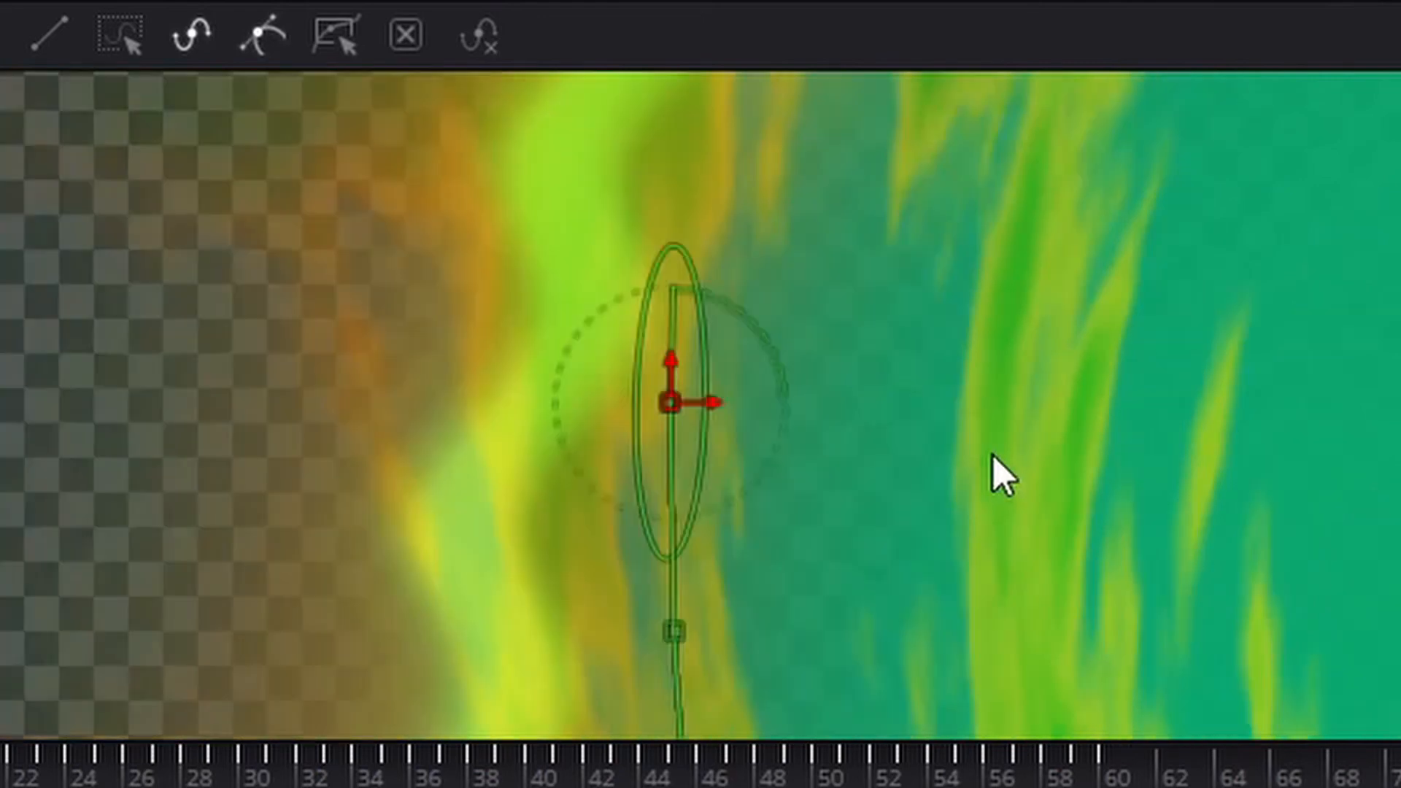
drag(1052, 606, 819, 454)
scroll(819, 453, down, 1)
drag(760, 413, 815, 485)
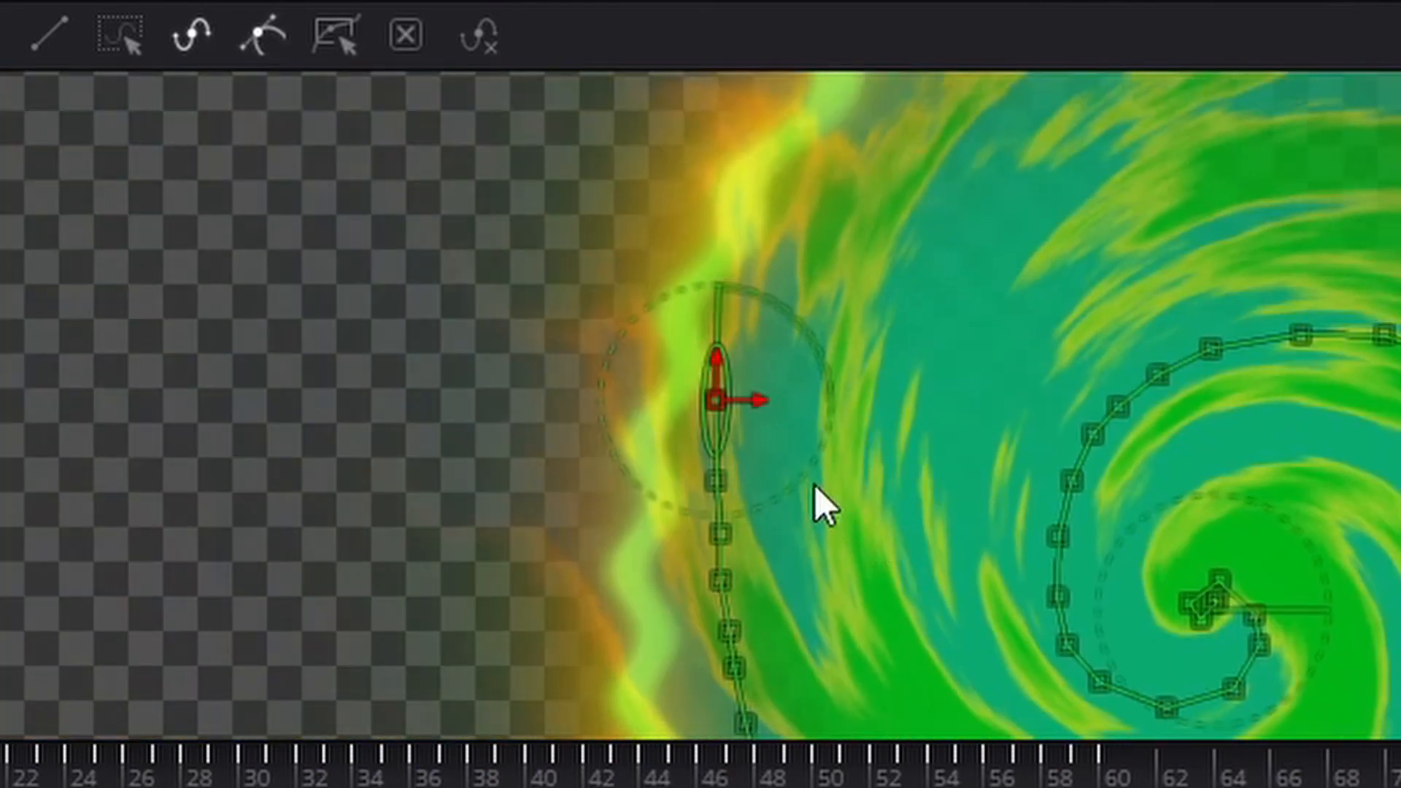
scroll(816, 484, up, 1)
key(Right)
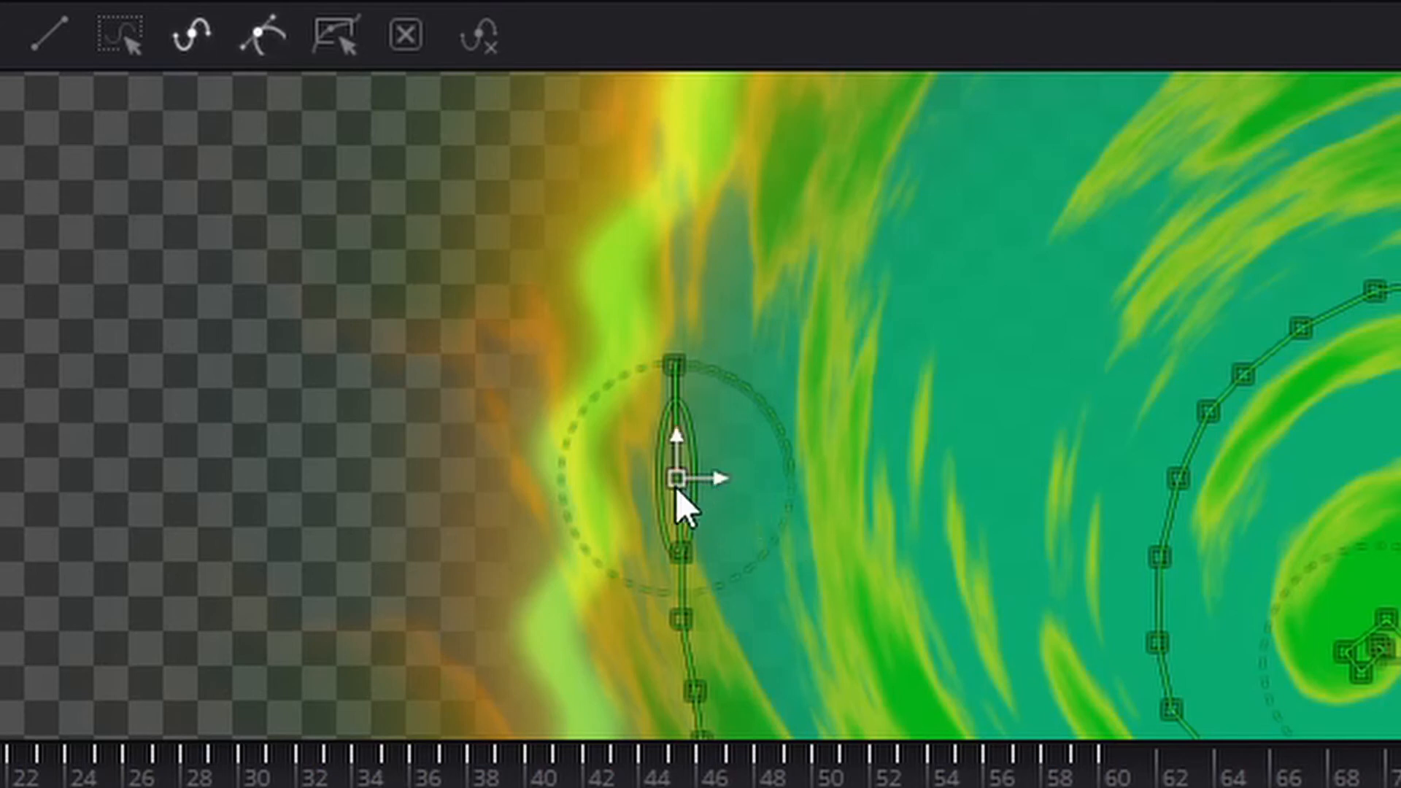
mouse_move(677, 476)
mouse_down()
mouse_move(677, 459)
mouse_move(698, 461)
mouse_move(678, 462)
mouse_up()
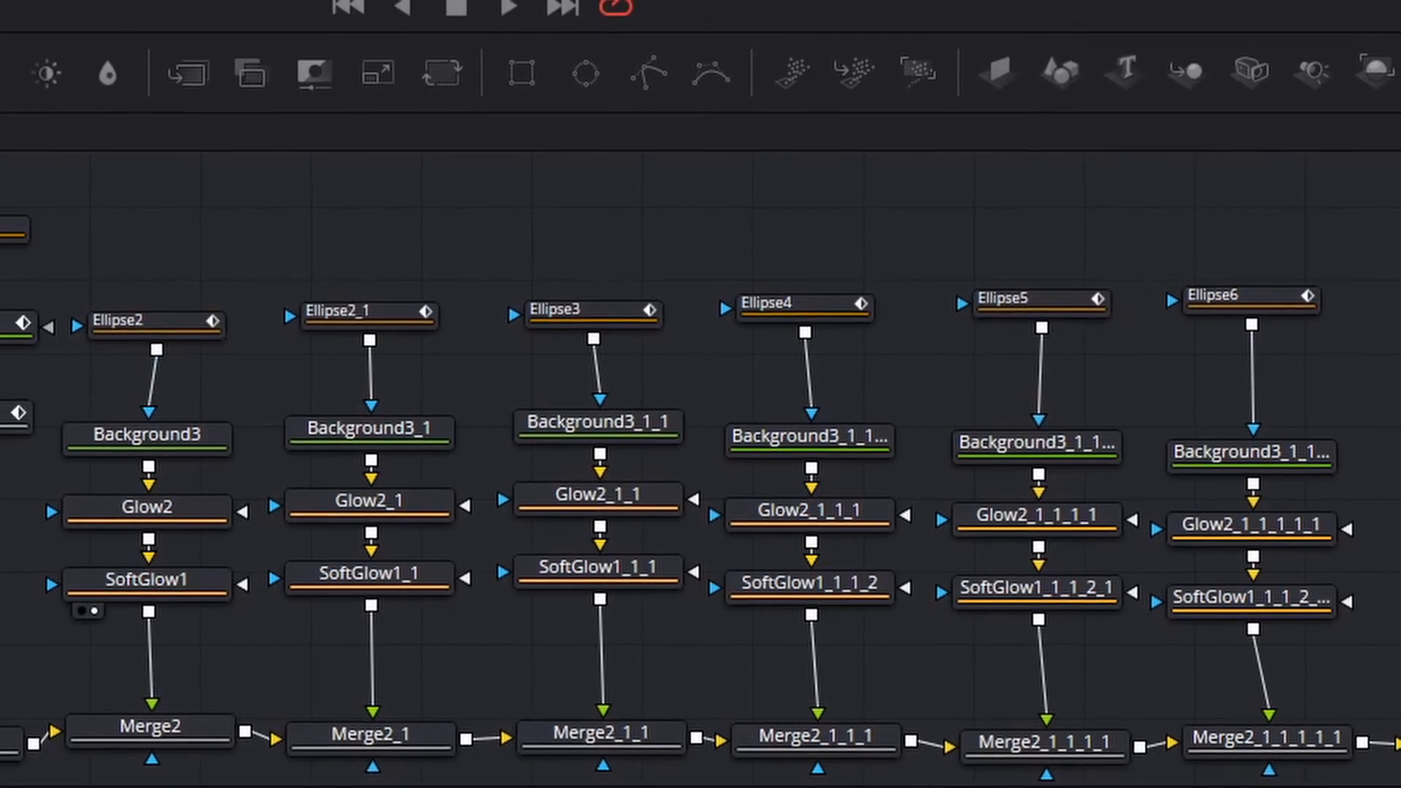
Examine the glowing sparks travelling along the spiral inside the composited portal.
drag(1398, 669, 157, 299)
click(496, 363)
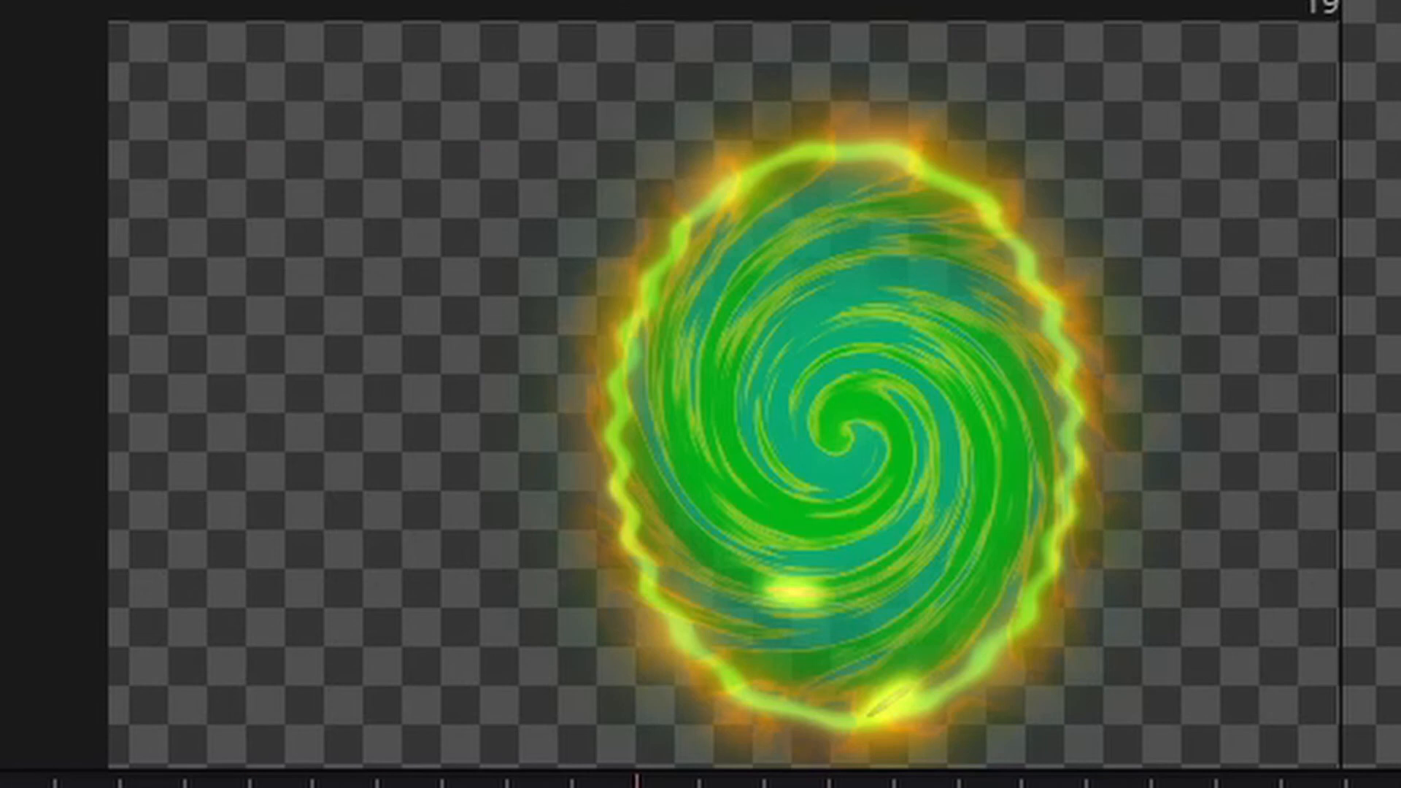
scroll(941, 719, up, 5)
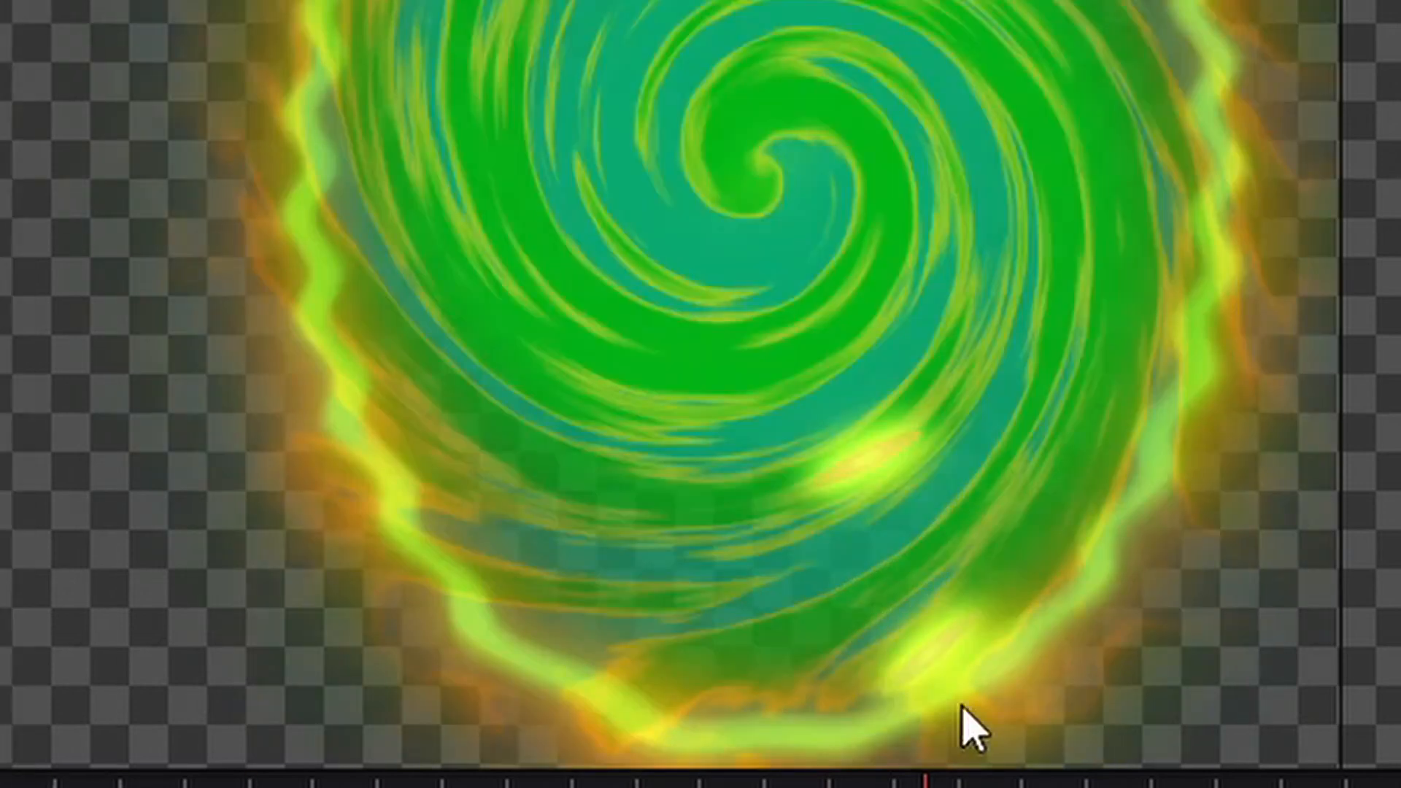
scroll(921, 394, down, 5)
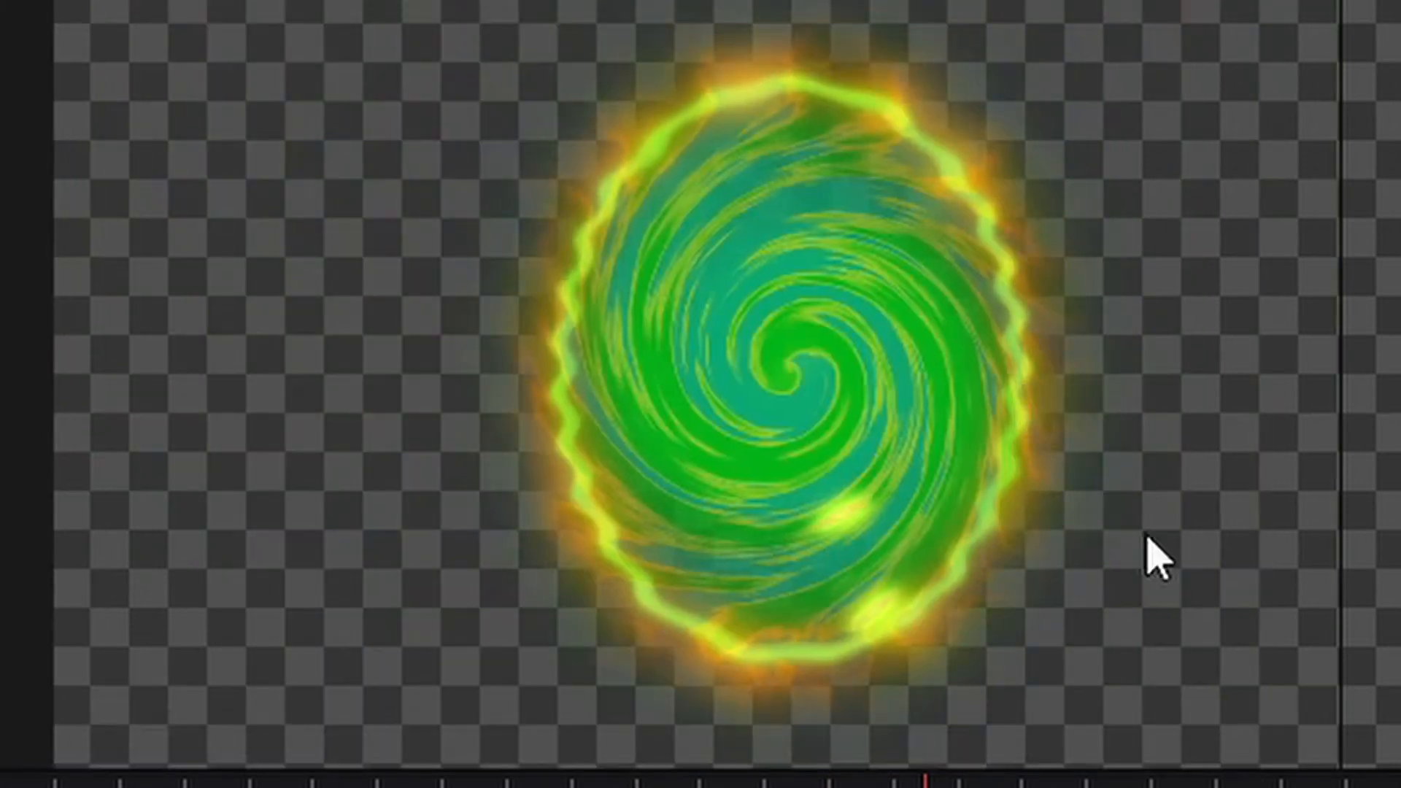